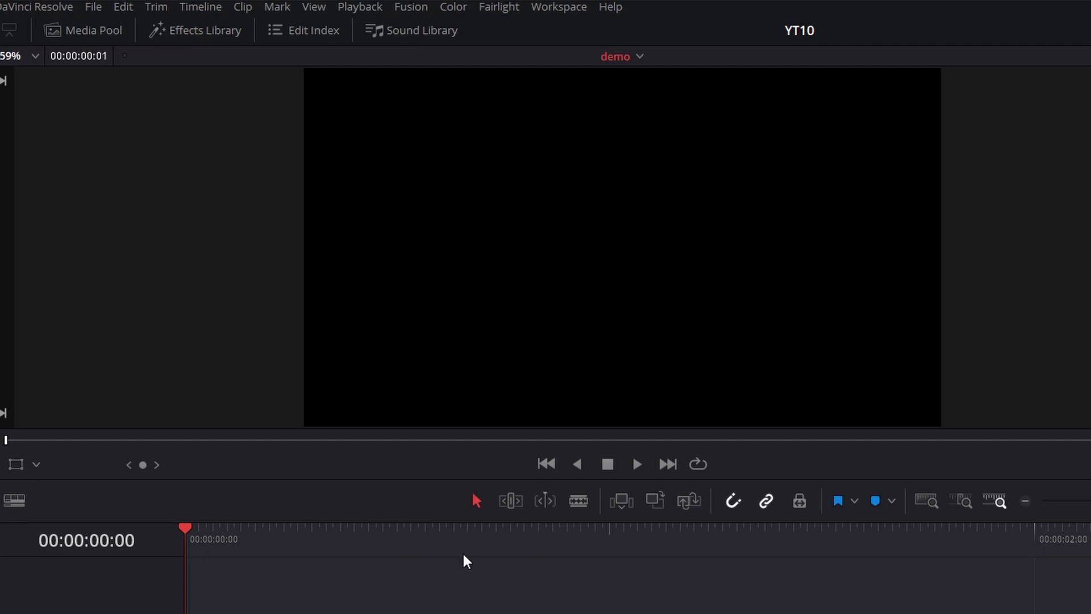
Step: Show the Generators in the Effects Library and browse the installed SSC Fusion generators
click(171, 31)
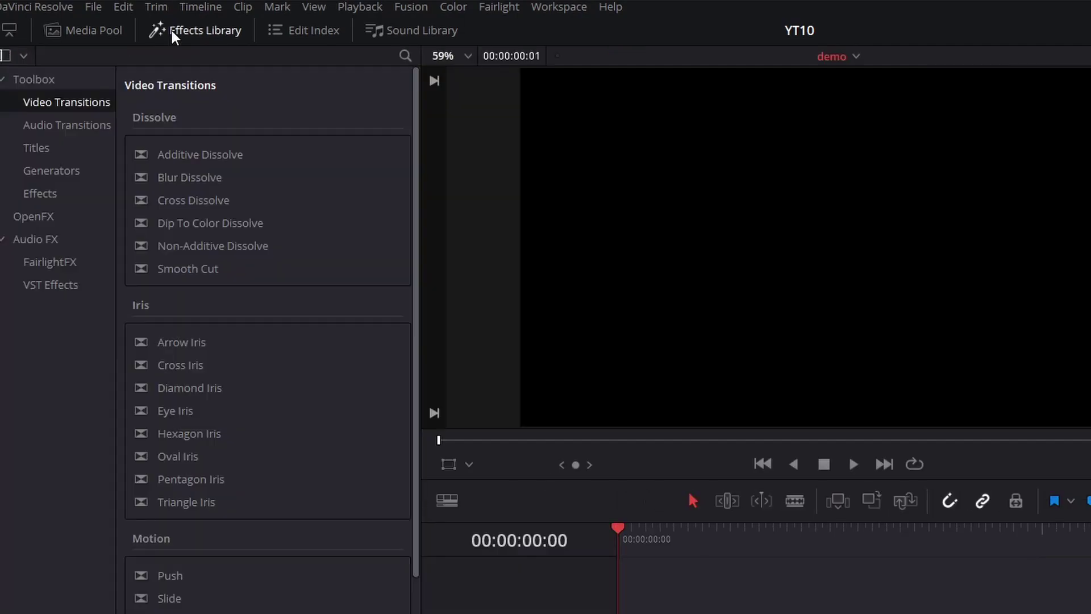
click(55, 170)
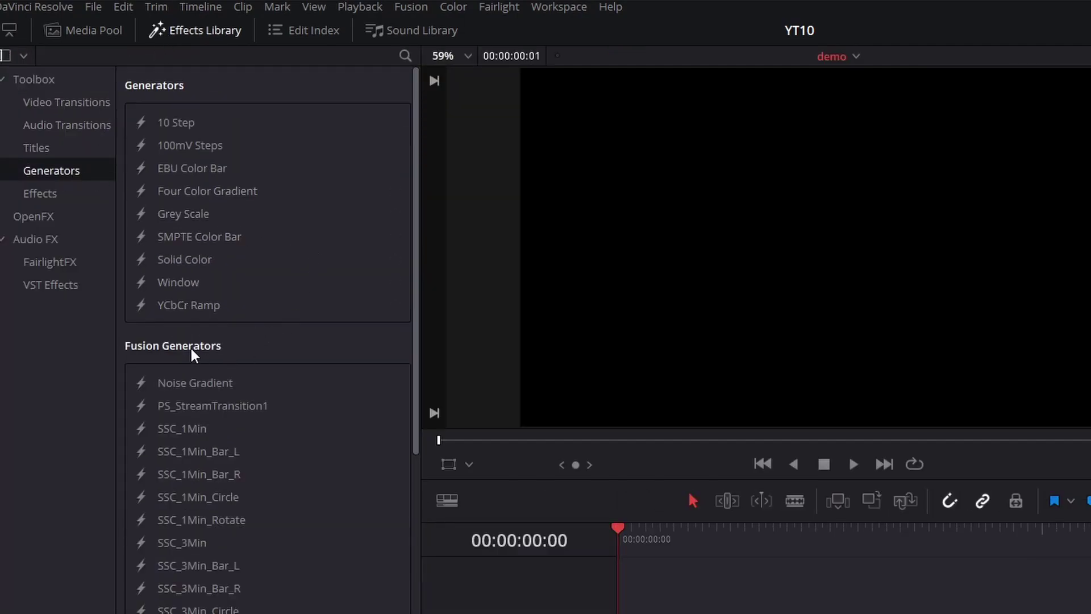
scroll(315, 437, down, 3)
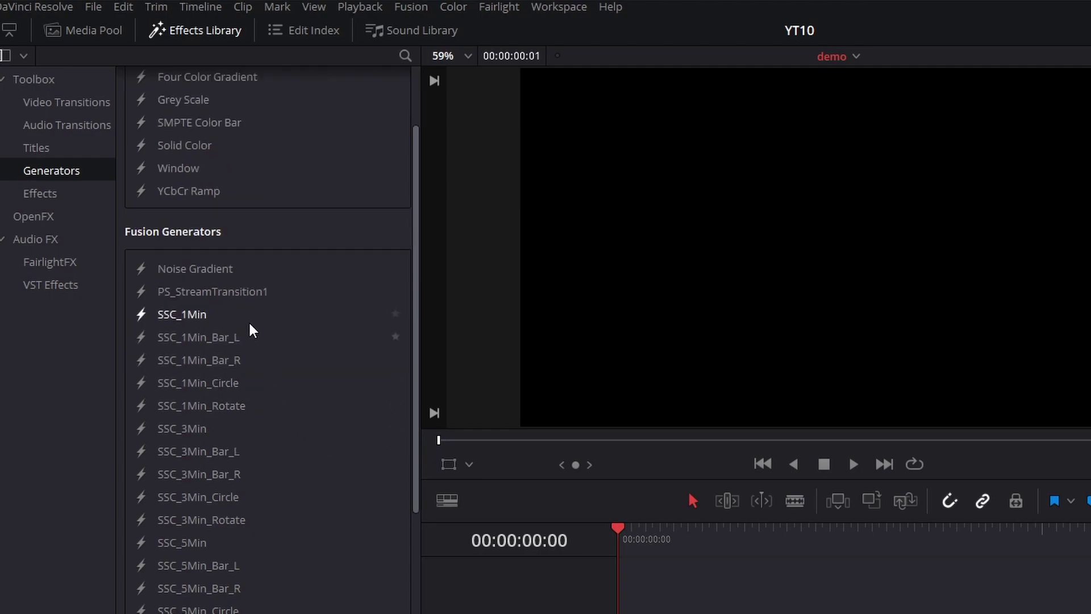
scroll(155, 410, down, 10)
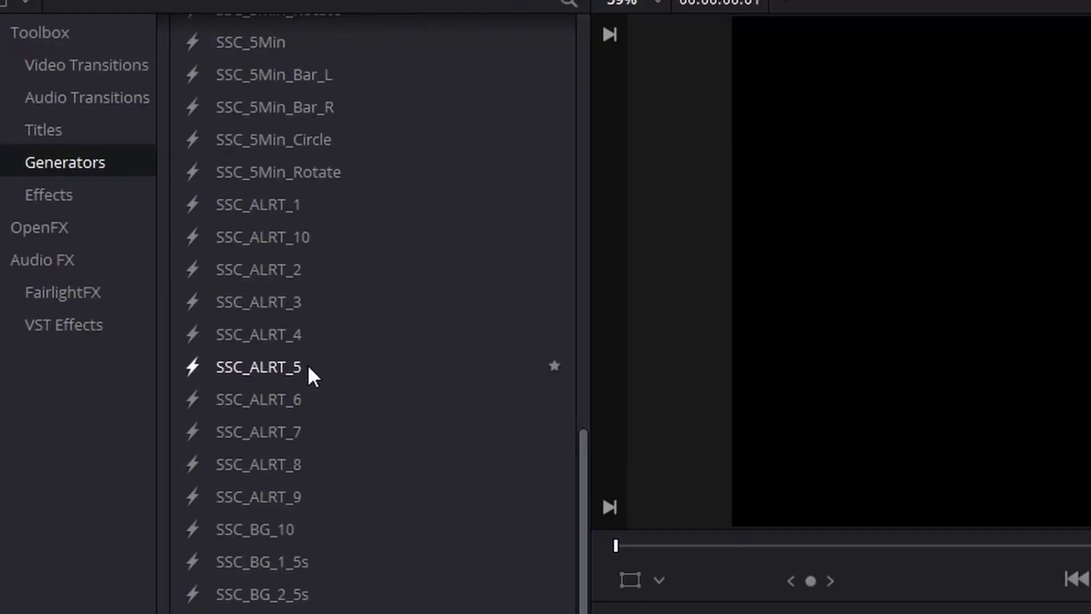
scroll(358, 580, down, 3)
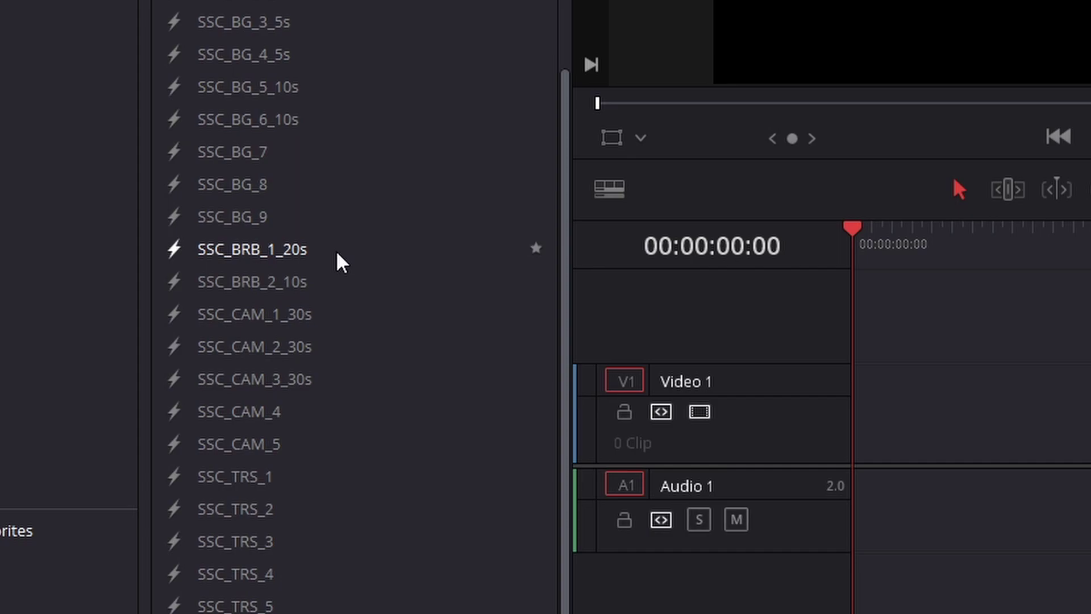
scroll(358, 349, down, 2)
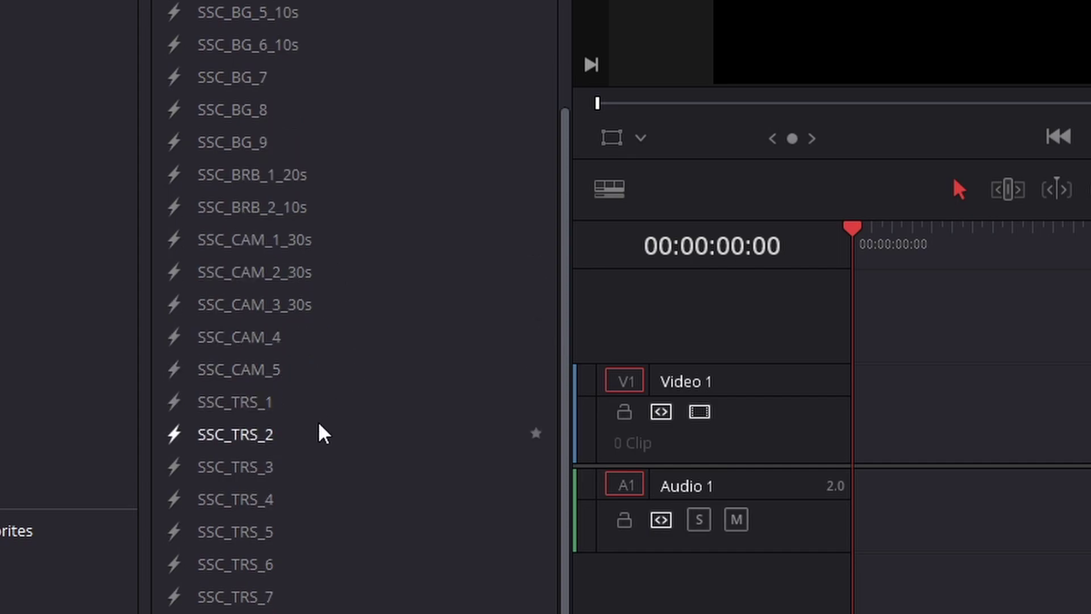
scroll(319, 431, up, 10)
scroll(325, 419, down, 5)
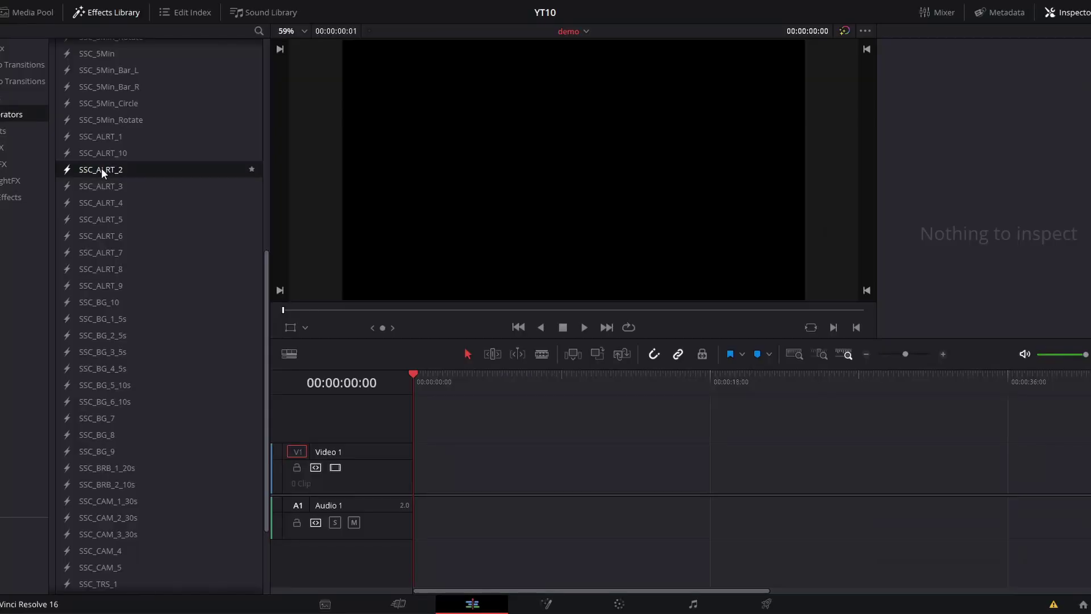
drag(102, 168, 418, 475)
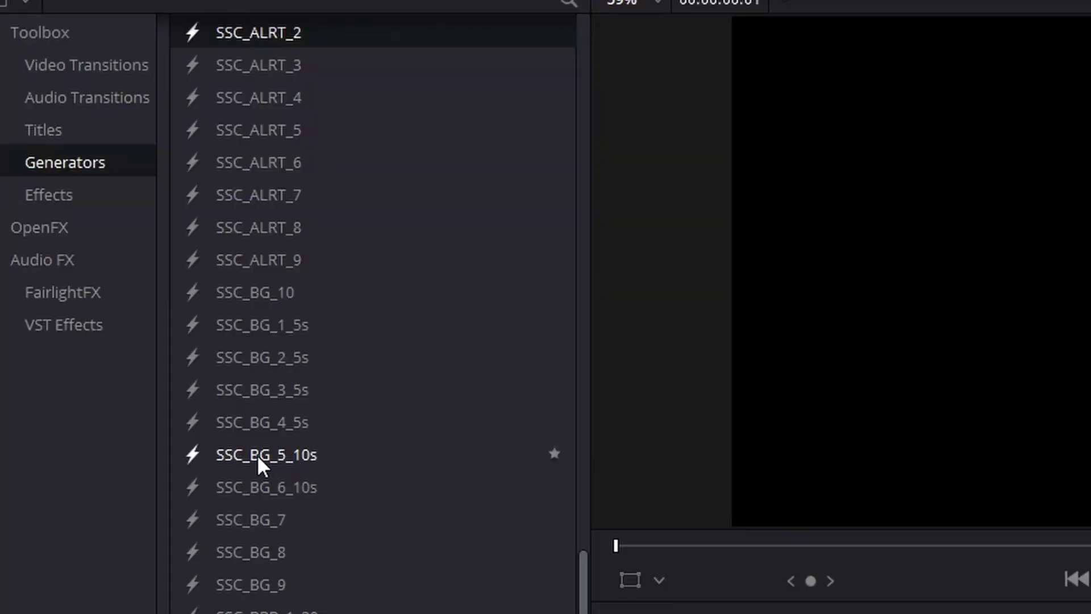
Step: Place the SSC_BG_5_10s generator on Video 1 and change its duration to 10 seconds
drag(257, 455, 322, 376)
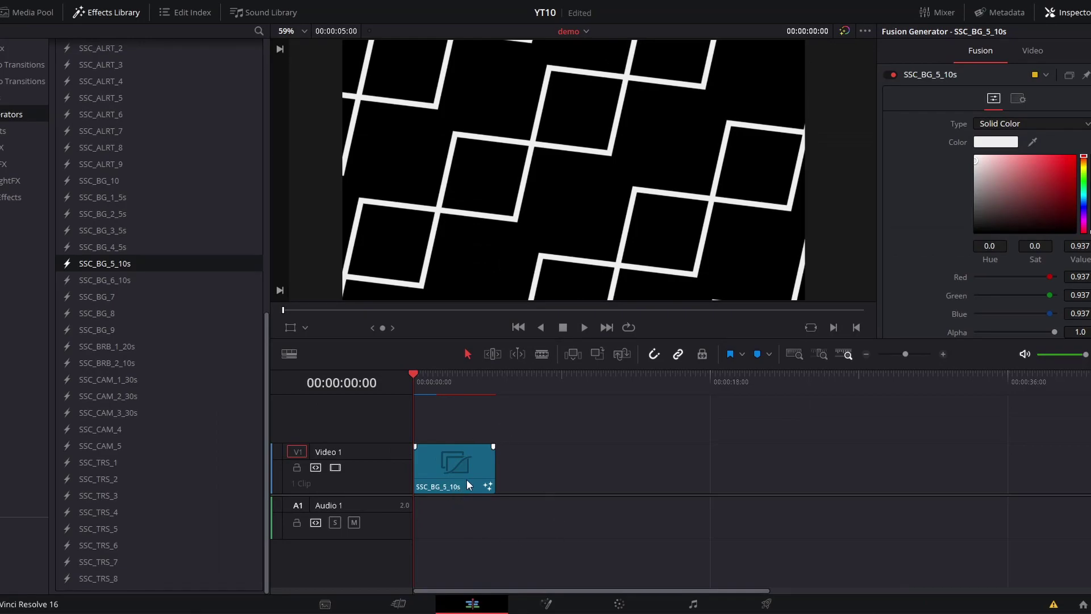
right_click(465, 464)
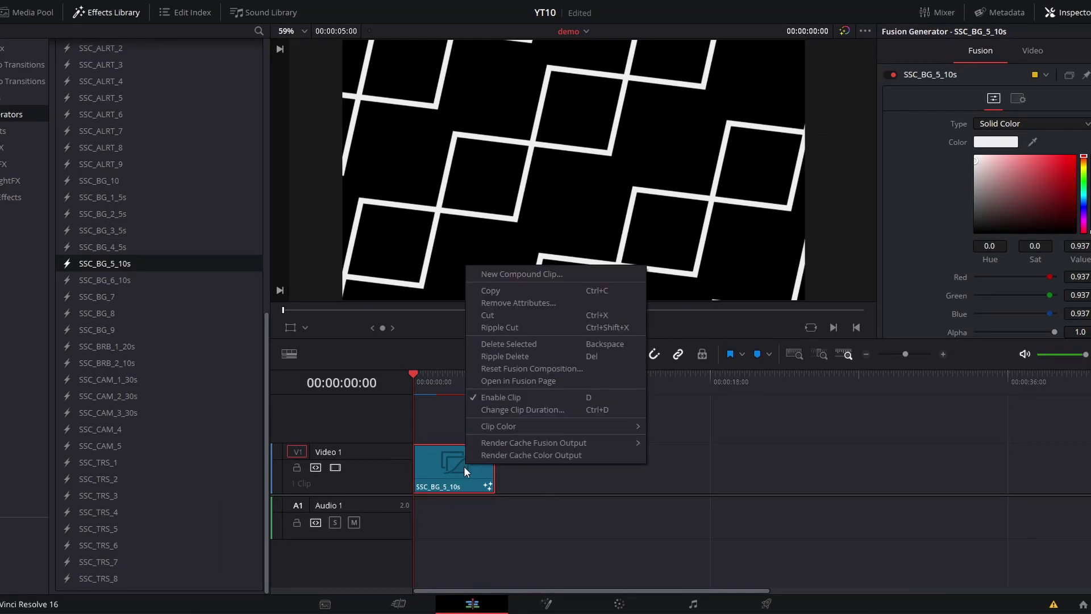
click(490, 411)
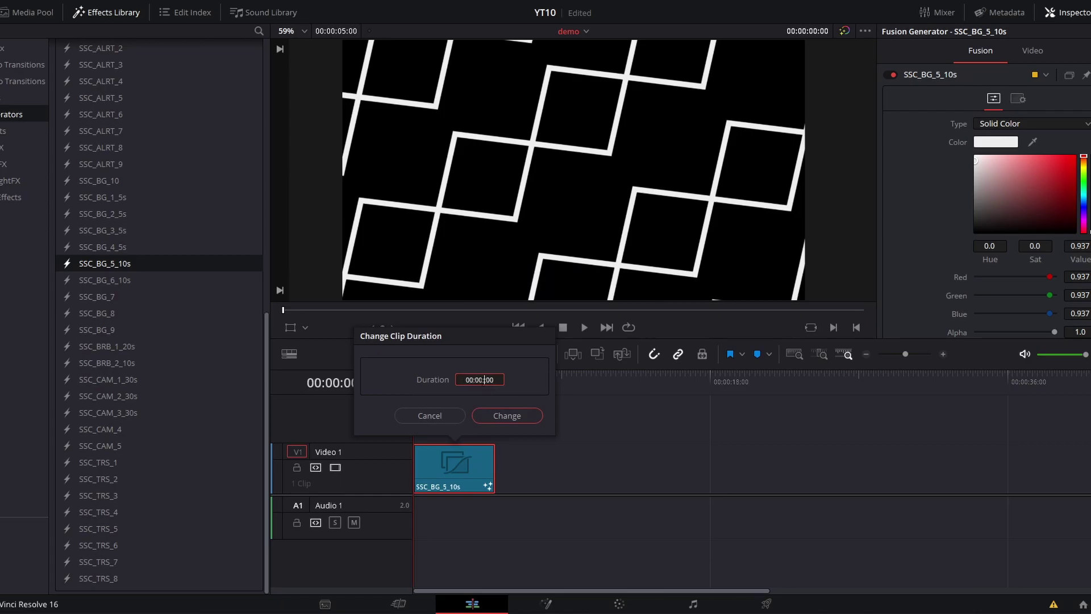
key(Return)
Step: Scrub through the lengthened clip to its end, then return the playhead to the start
drag(427, 382, 572, 390)
key(Home)
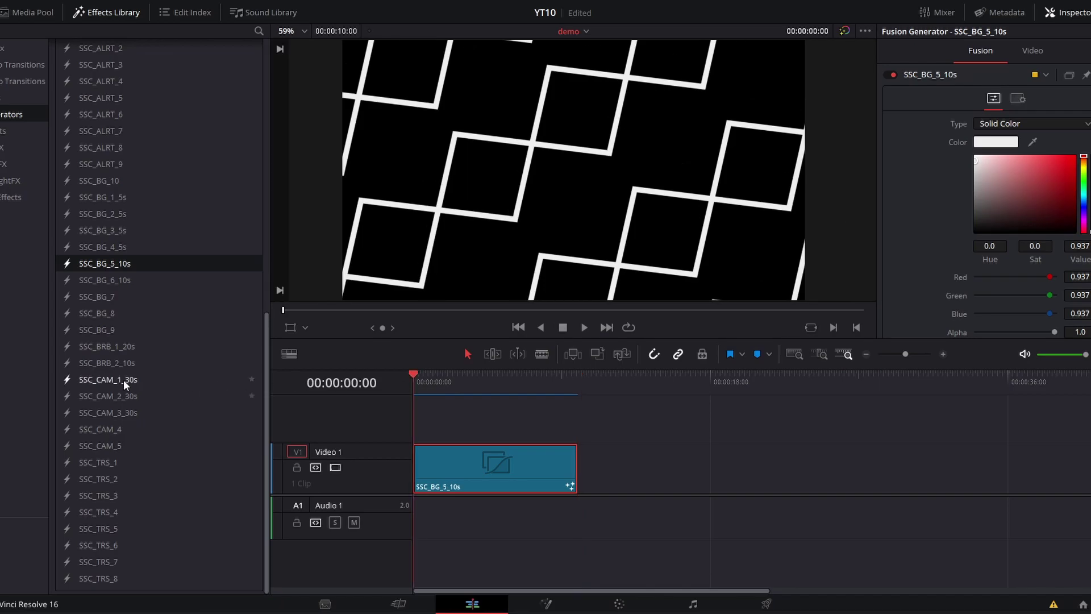
click(590, 380)
key(Up)
key(Home)
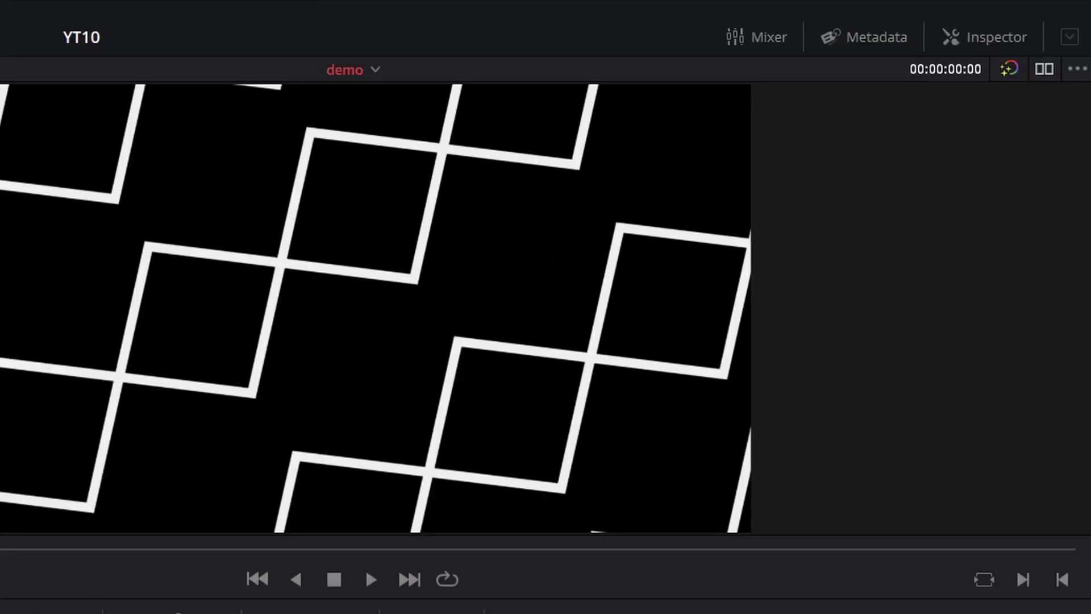
Step: Show the SSC_3Min_Rotate generator's Fusion Generator settings in the Inspector
click(976, 34)
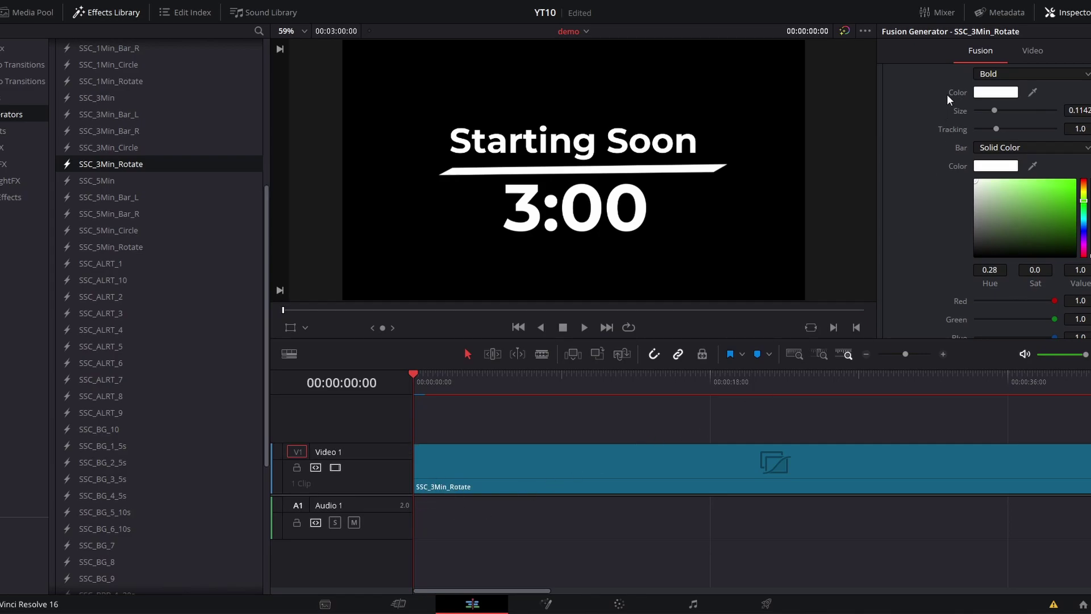
Step: Play the countdown, then change the Bottom Text field to 'This is The Tutorial!'
scroll(944, 197, up, 8)
scroll(946, 192, down, 10)
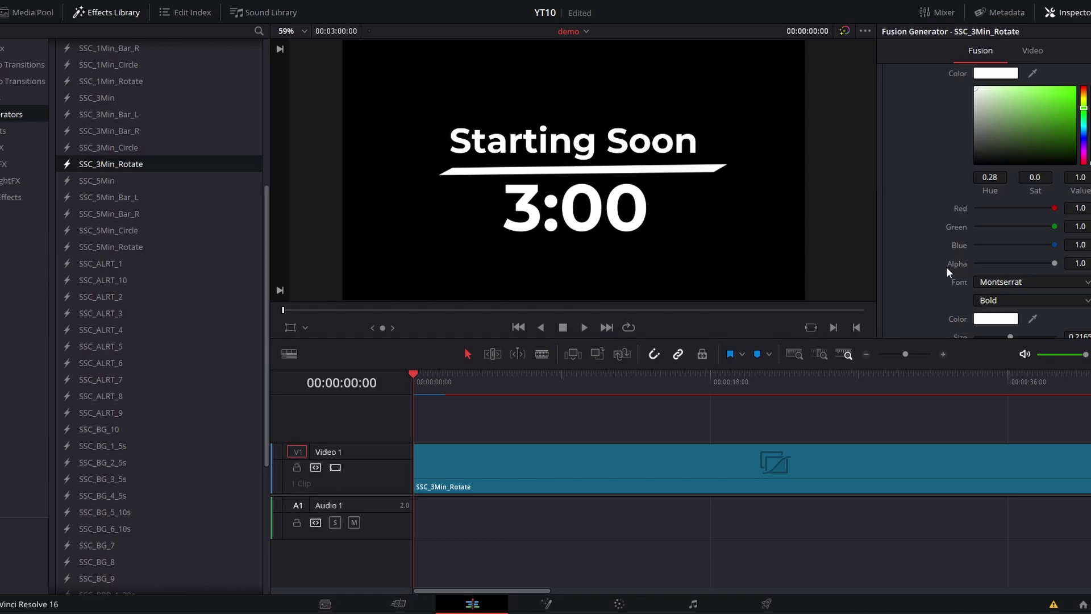
scroll(941, 284, down, 2)
scroll(939, 293, up, 10)
key(space)
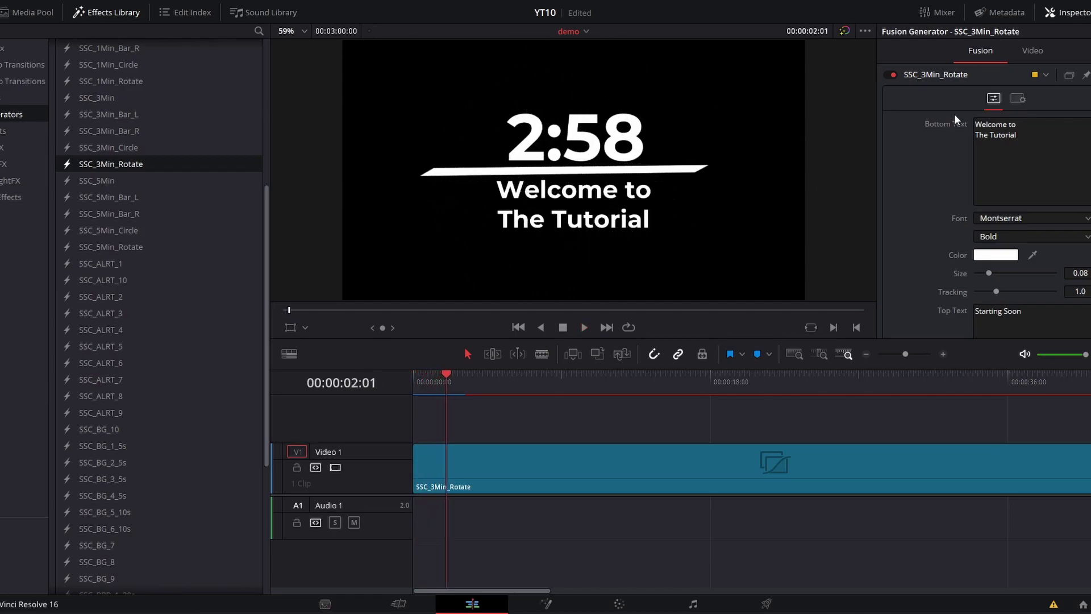
text(This is)
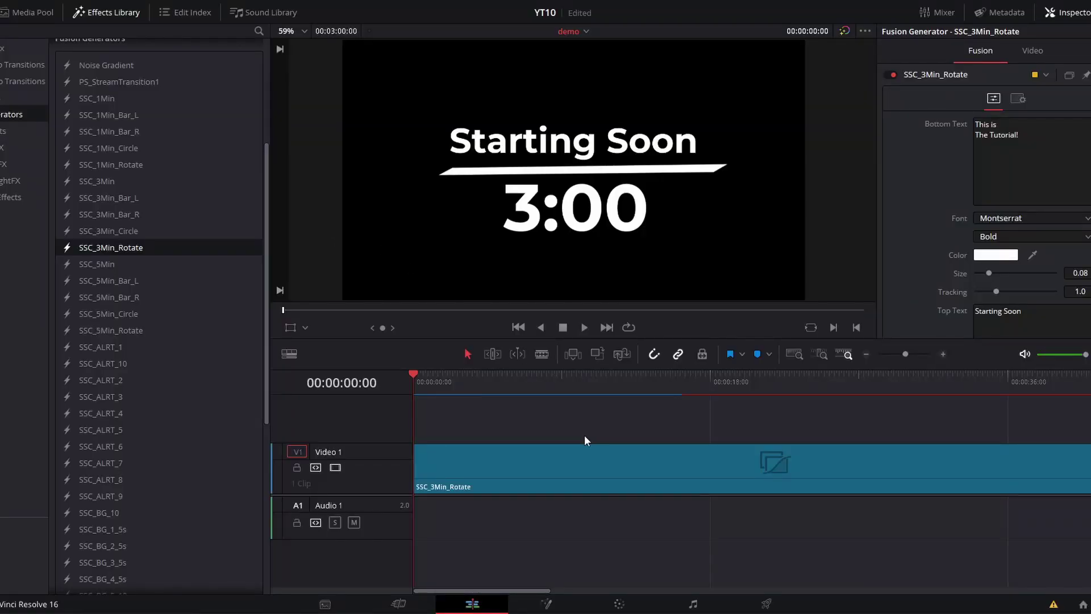
Step: In Fusion, expand the SSC_3Min_Rotate node to reveal its Text, Transform, Merge and MatteControl nodes
click(547, 609)
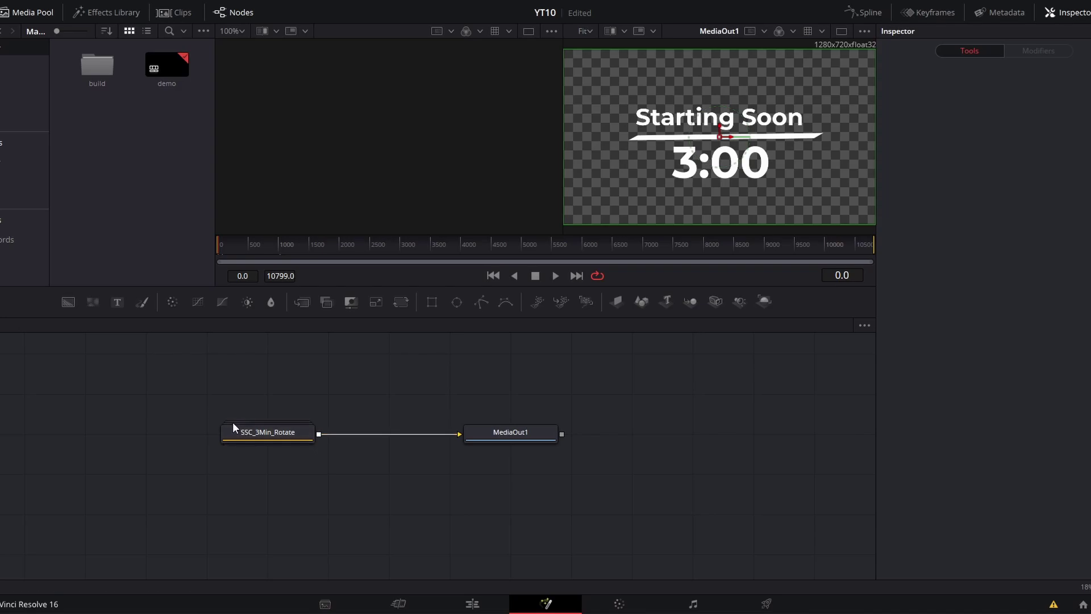
mouse_move(225, 435)
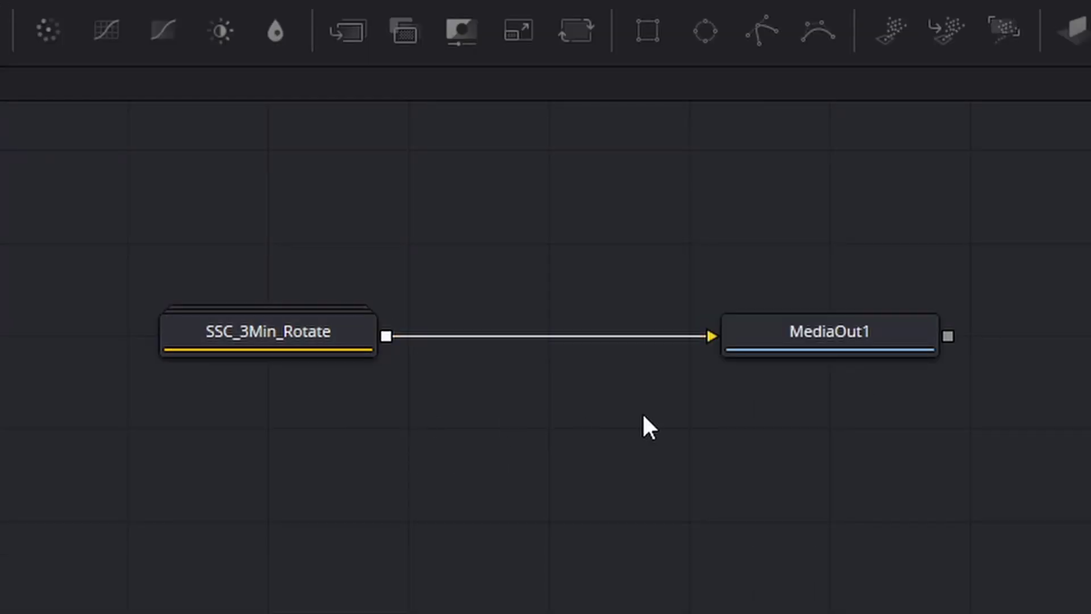
click(341, 335)
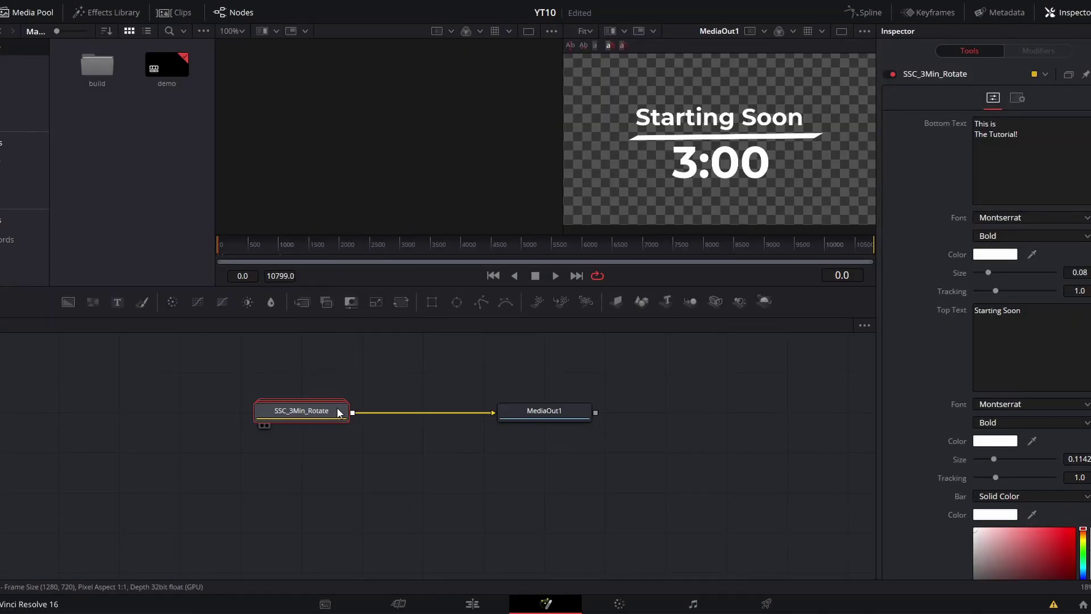
click(339, 410)
scroll(357, 458, down, 5)
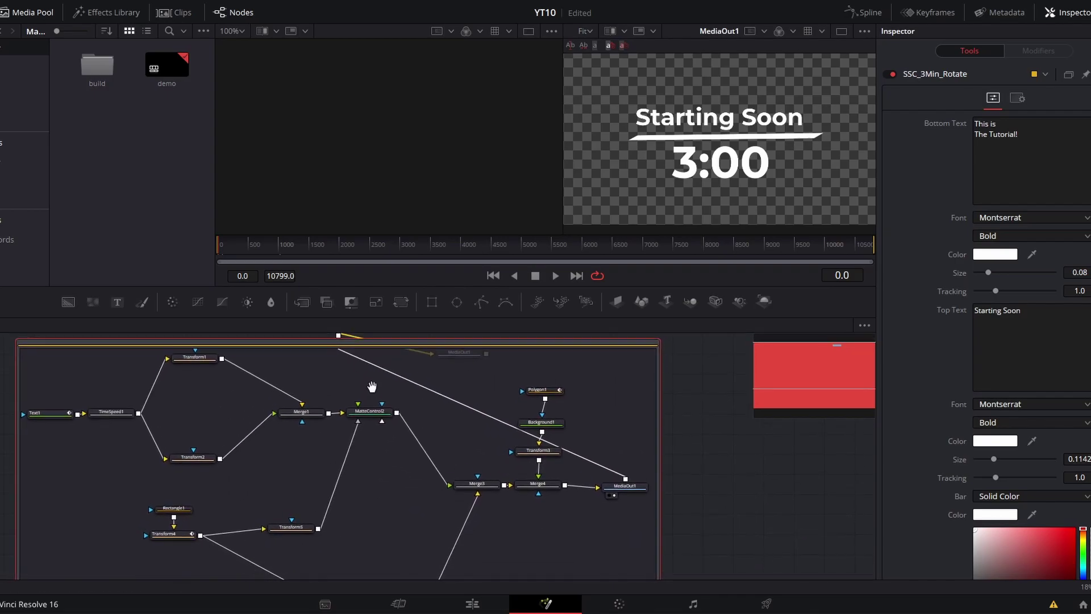
drag(336, 420, 319, 466)
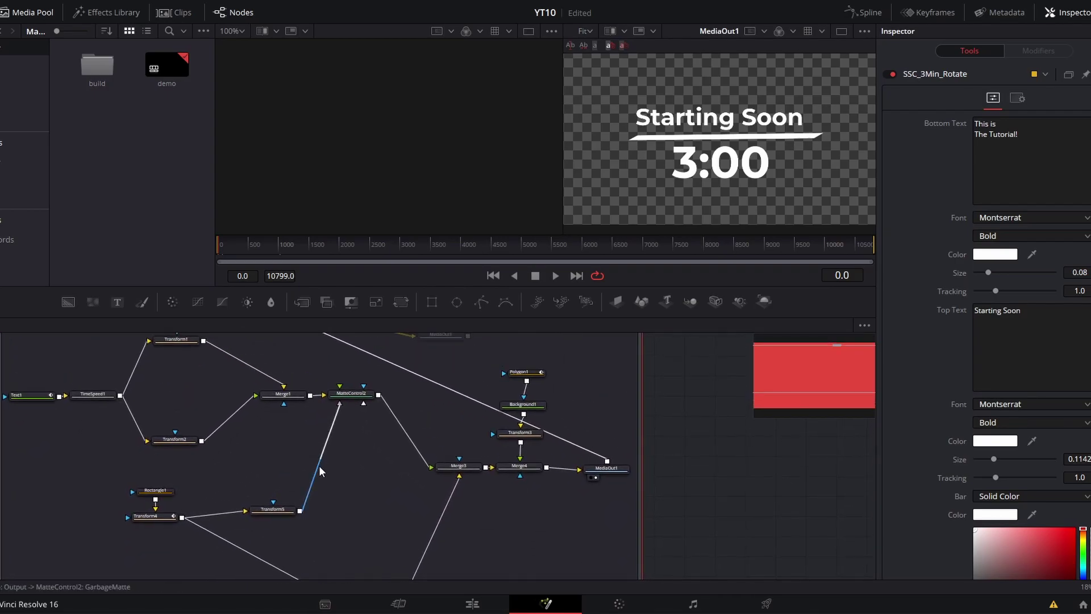